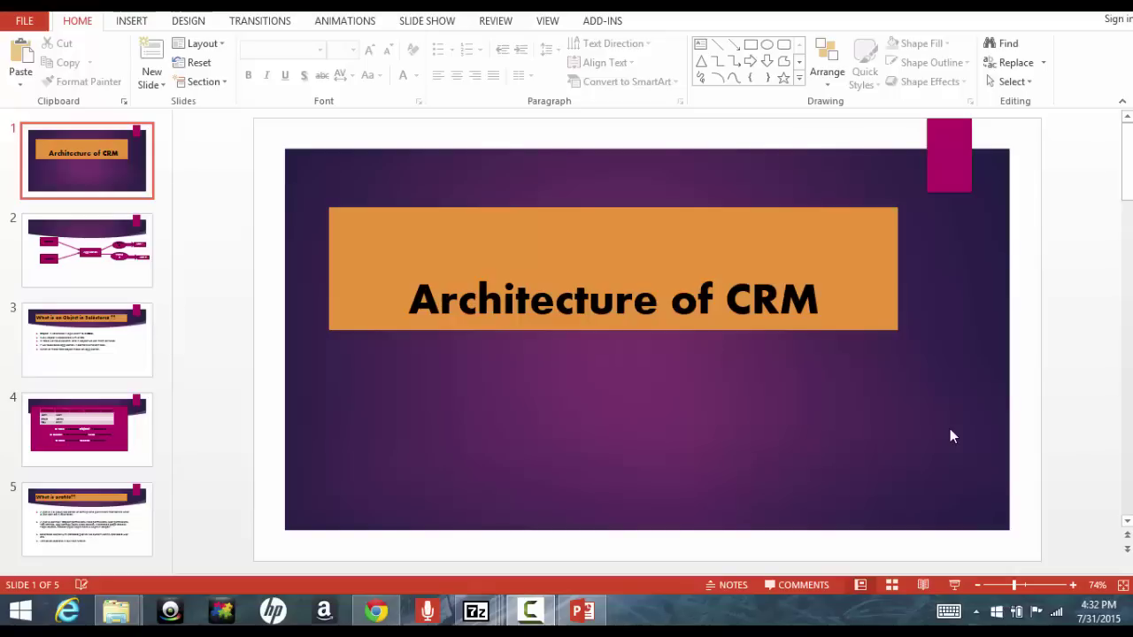
- Switch to Salesforce in Chrome and open the signed-in user's own profile page
{"action": "left_click", "coordinate": [378, 609]}
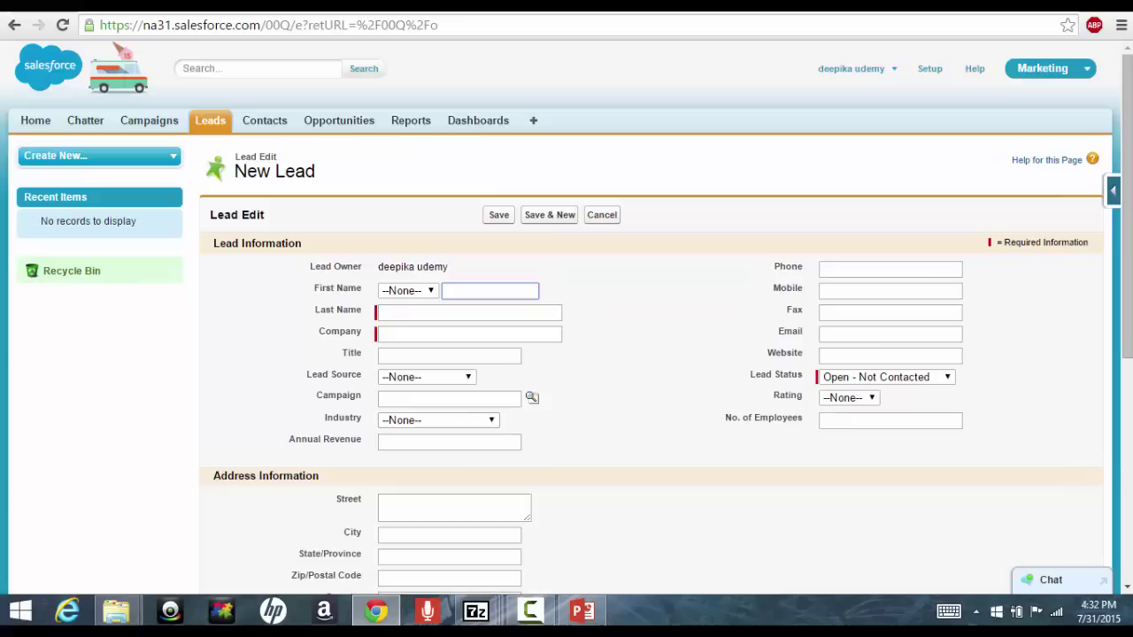
{"action": "left_click", "coordinate": [887, 70]}
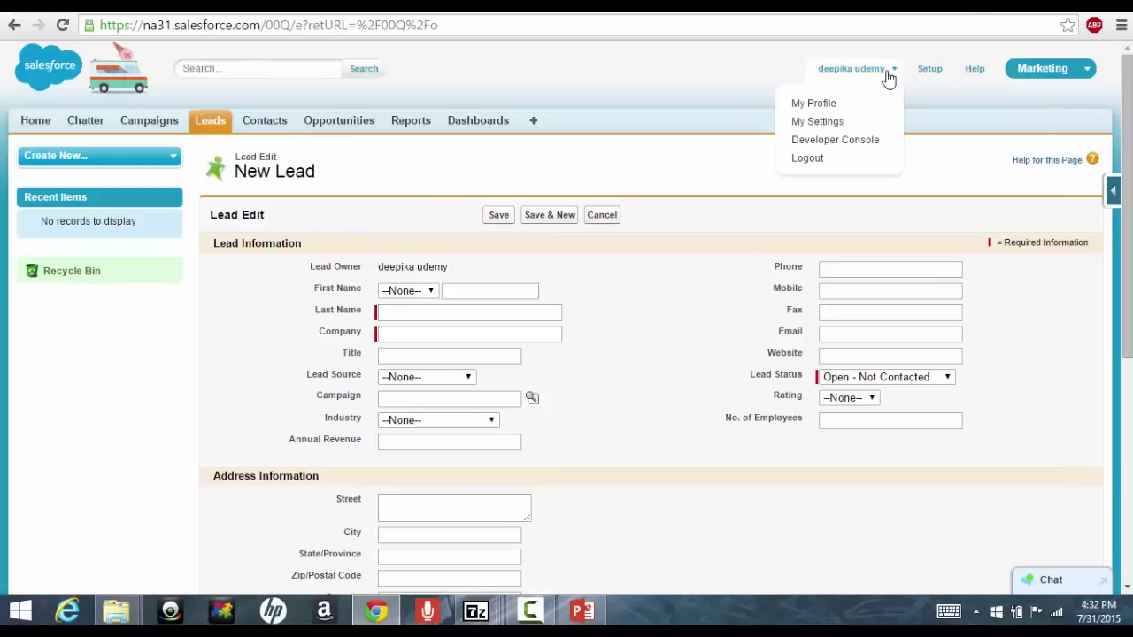
{"action": "left_click", "coordinate": [814, 103]}
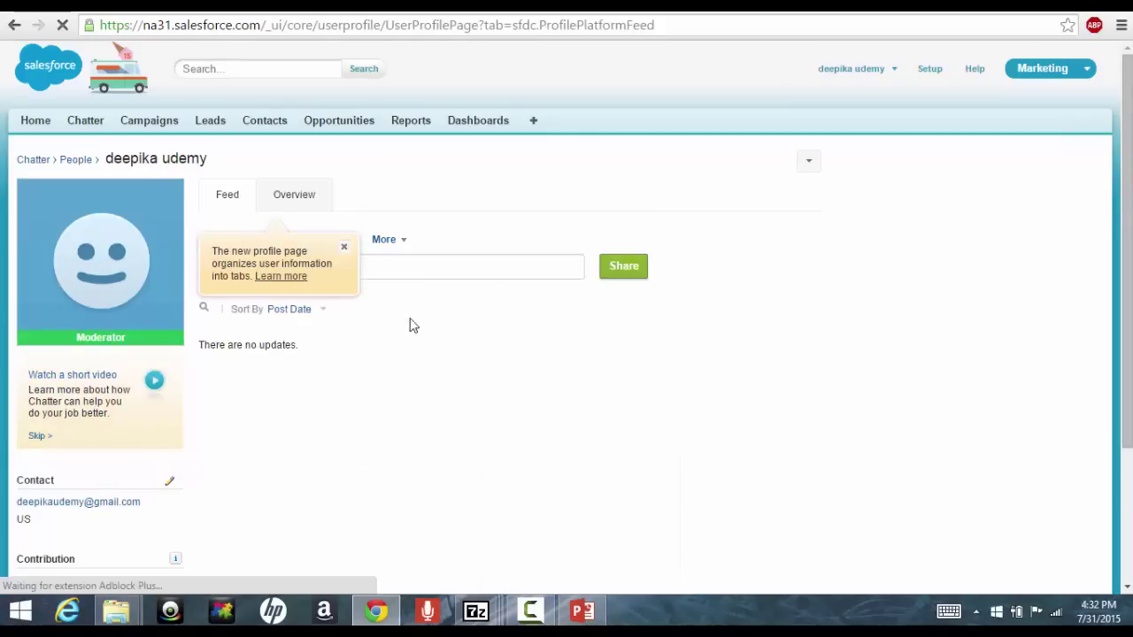
- Switch to the PowerPoint presentation and go through the slides to slide 4, the table of objects, fields and records
{"action": "left_click", "coordinate": [577, 613]}
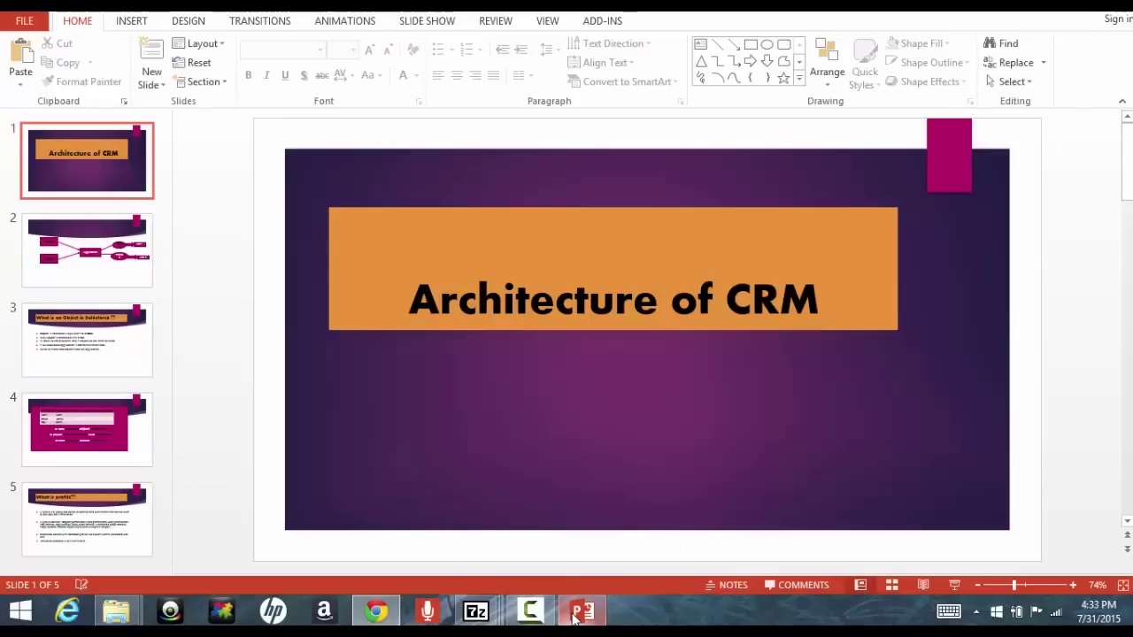
{"action": "key", "text": "Page_Down"}
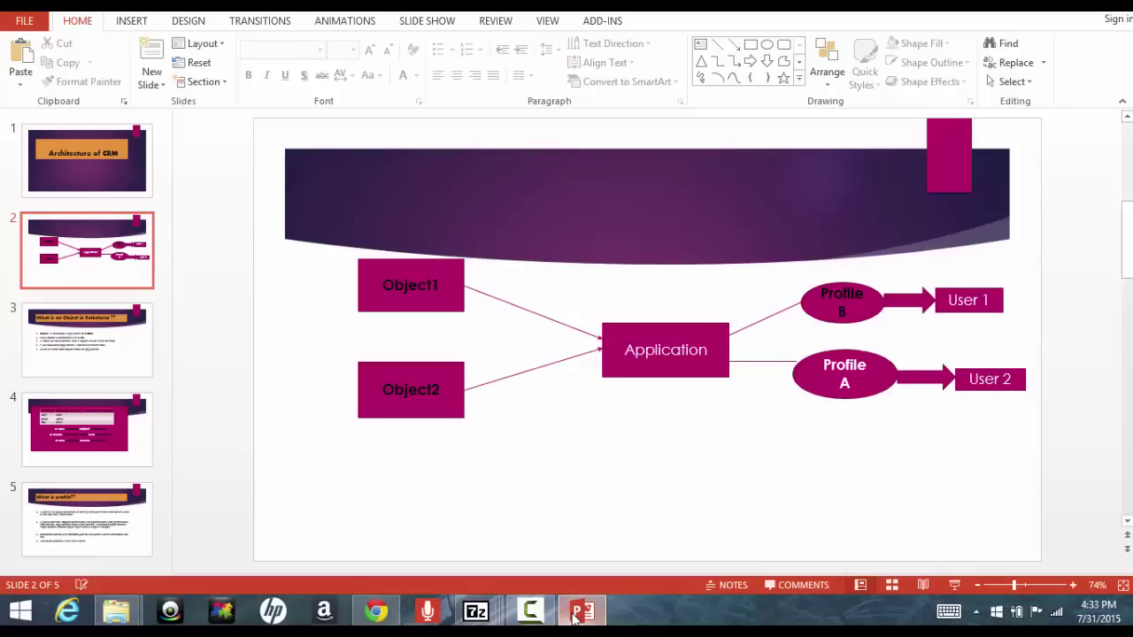
{"action": "key", "text": "Page_Down"}
{"action": "key", "text": "Page_Down"}
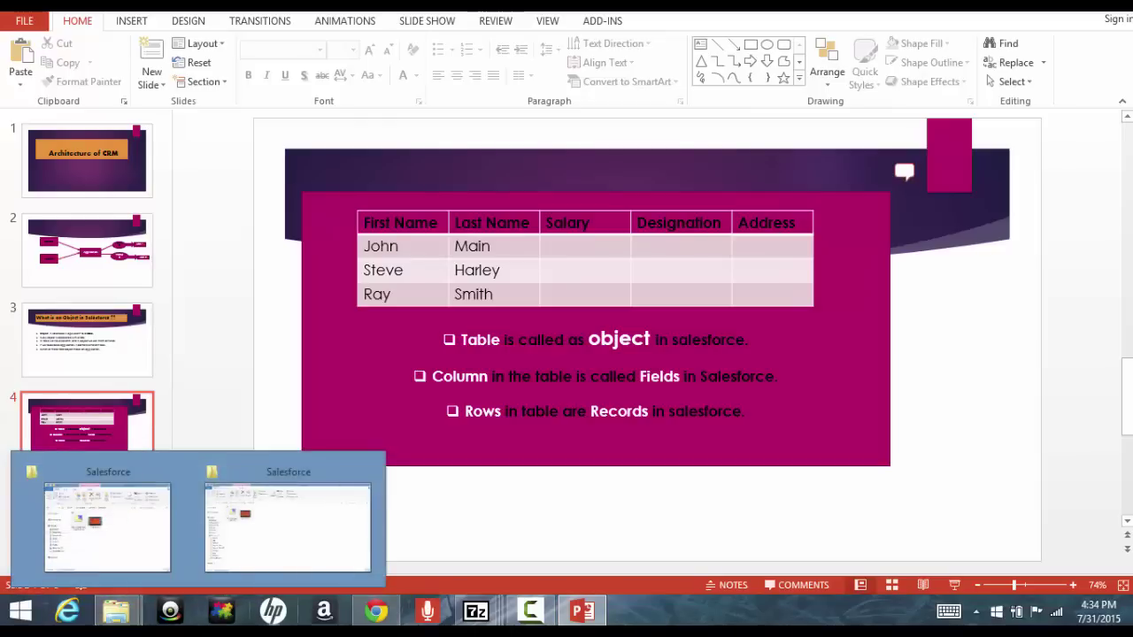
- Return to Salesforce in Chrome and change the active app to Sales
{"action": "left_click", "coordinate": [372, 612]}
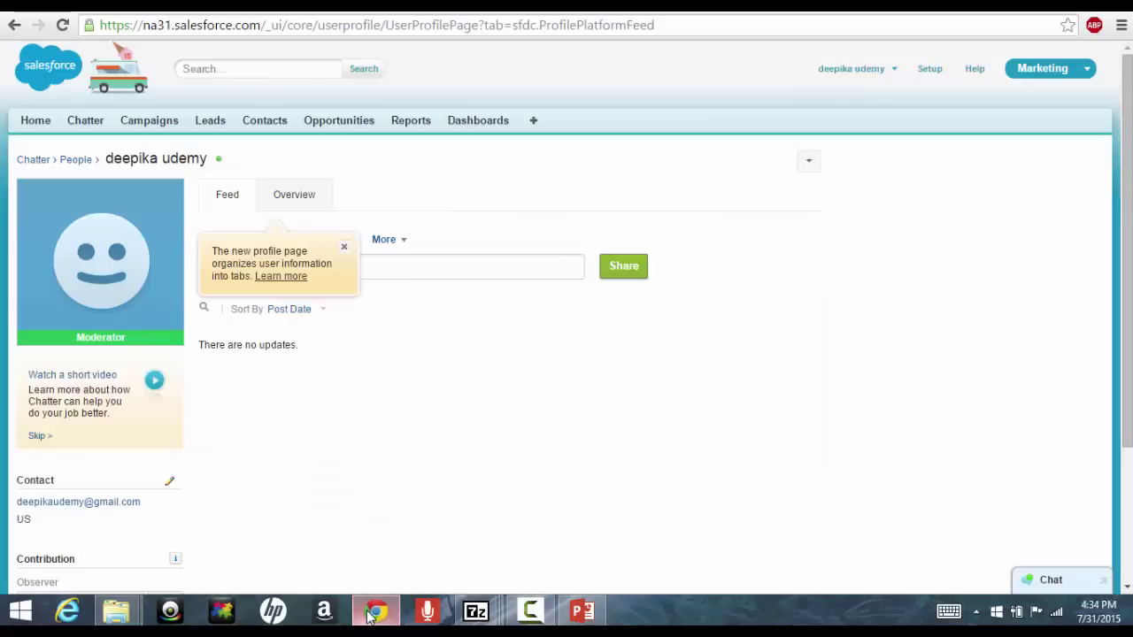
{"action": "left_click", "coordinate": [1038, 72]}
{"action": "left_click", "coordinate": [1012, 107]}
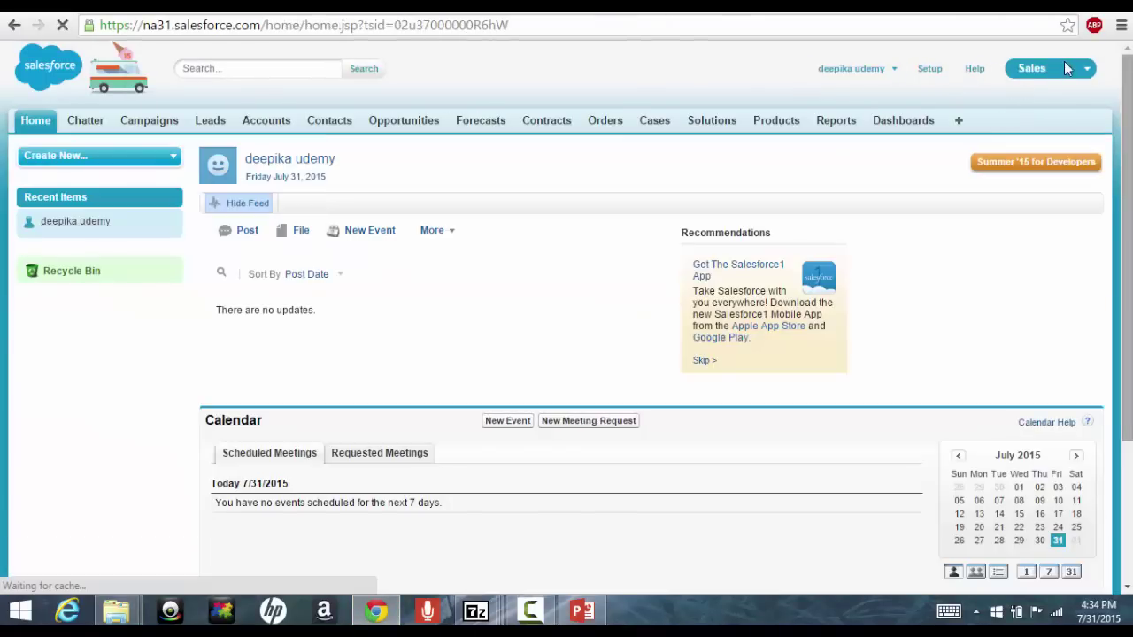
- Look over the list of available apps and change the active app to Call Center
{"action": "left_click", "coordinate": [1066, 69]}
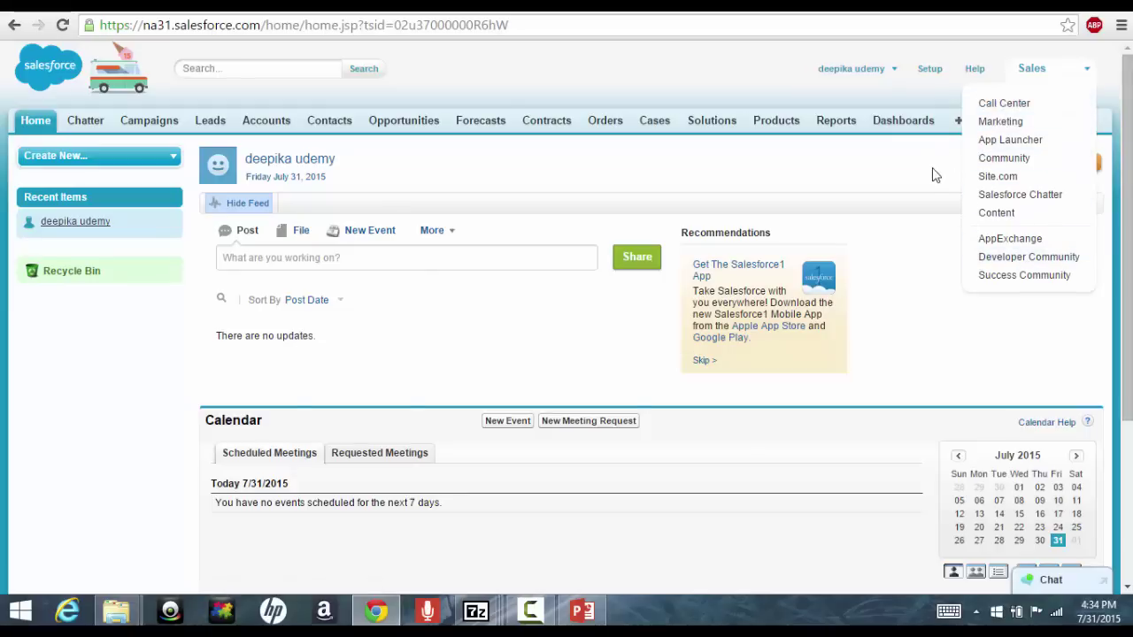
{"action": "left_click", "coordinate": [1073, 78]}
{"action": "left_click", "coordinate": [1009, 110]}
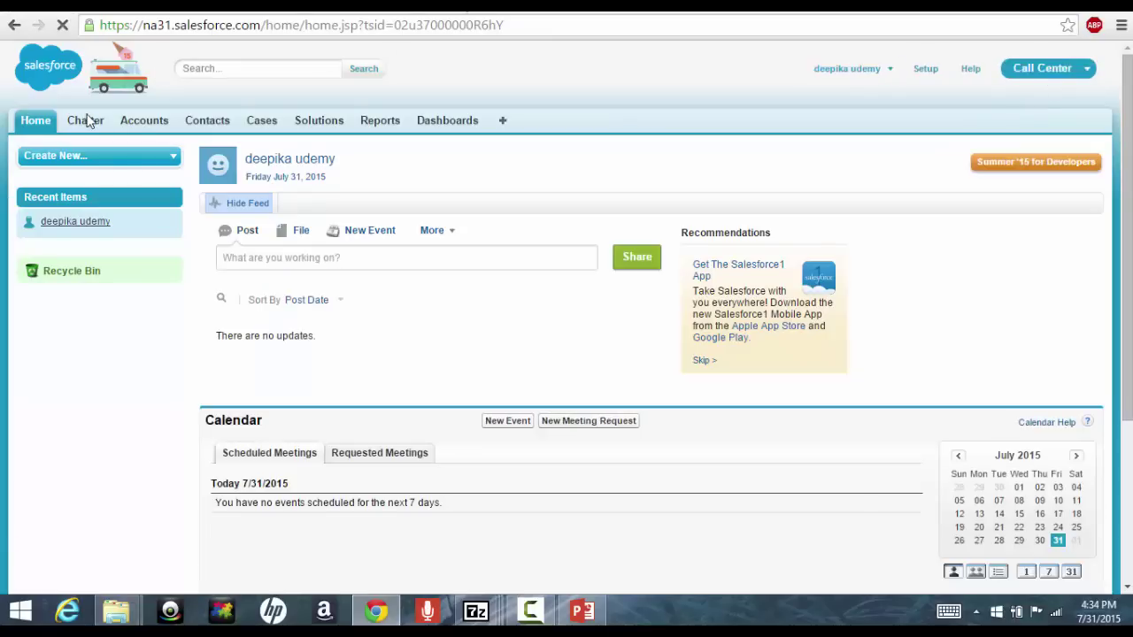
- Open a blank new record form for the Accounts object and look over its fields
{"action": "left_click", "coordinate": [163, 122]}
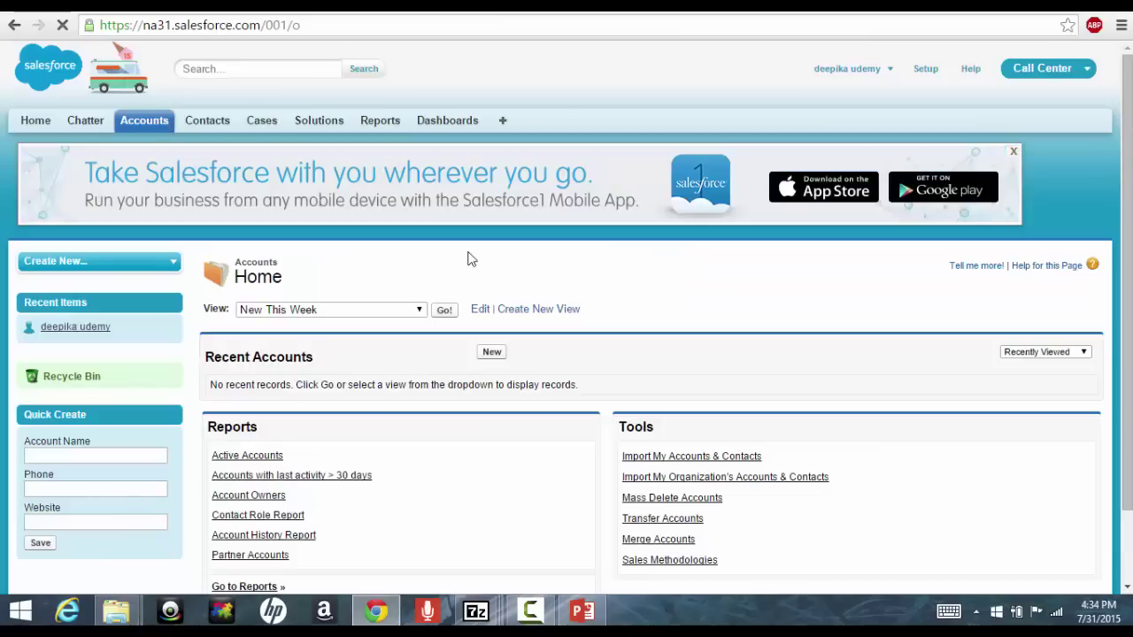
{"action": "left_click", "coordinate": [489, 352]}
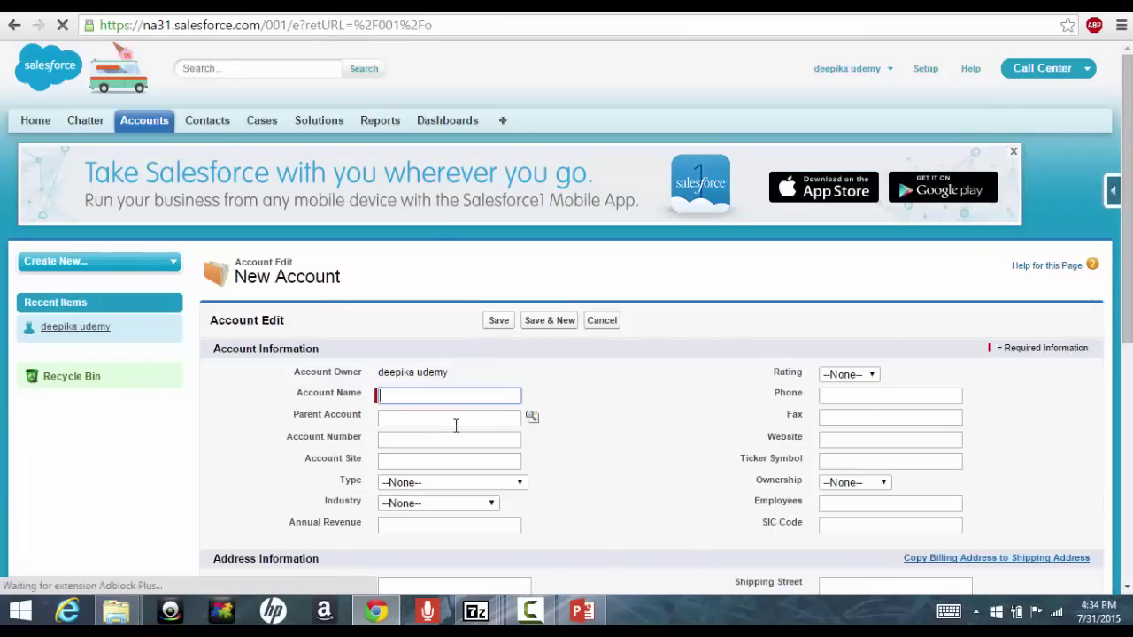
{"action": "scroll", "coordinate": [549, 442], "scroll_direction": "down", "scroll_amount": 1}
{"action": "scroll", "coordinate": [567, 319], "scroll_direction": "down", "scroll_amount": 1}
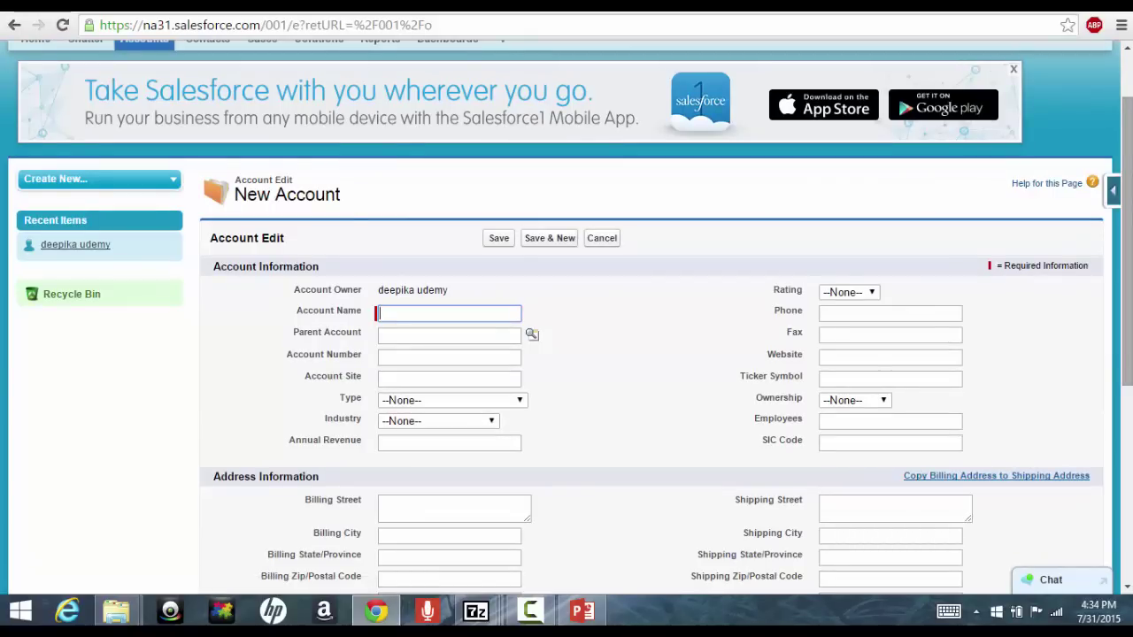
- Switch to PowerPoint and show slide 2 with the object, application and profile diagram
{"action": "left_click", "coordinate": [581, 611]}
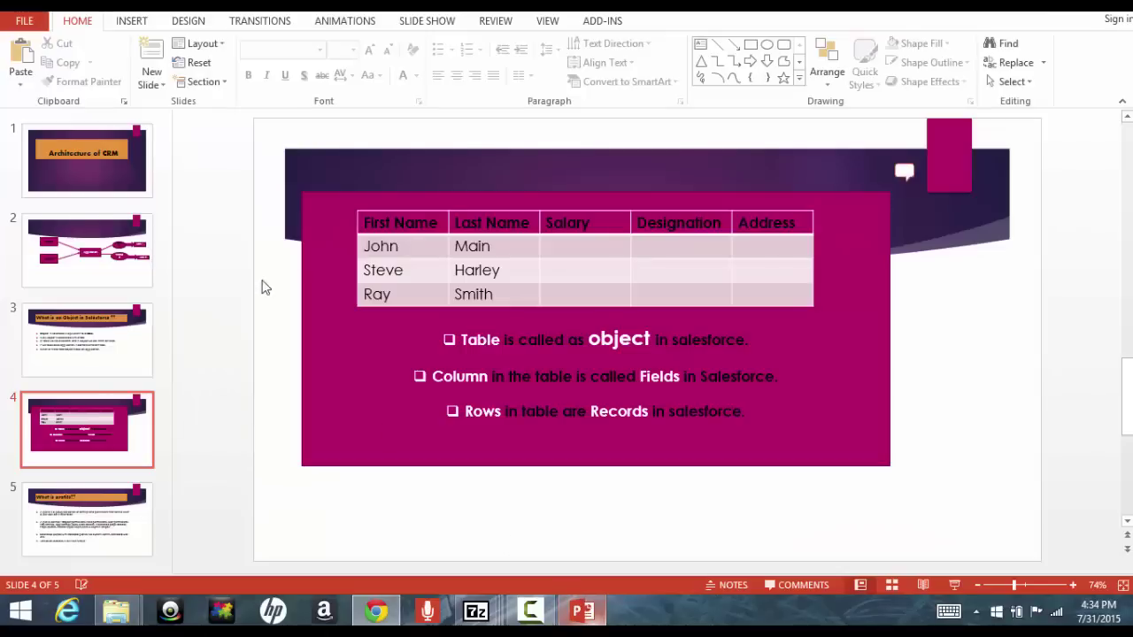
{"action": "left_click", "coordinate": [81, 228]}
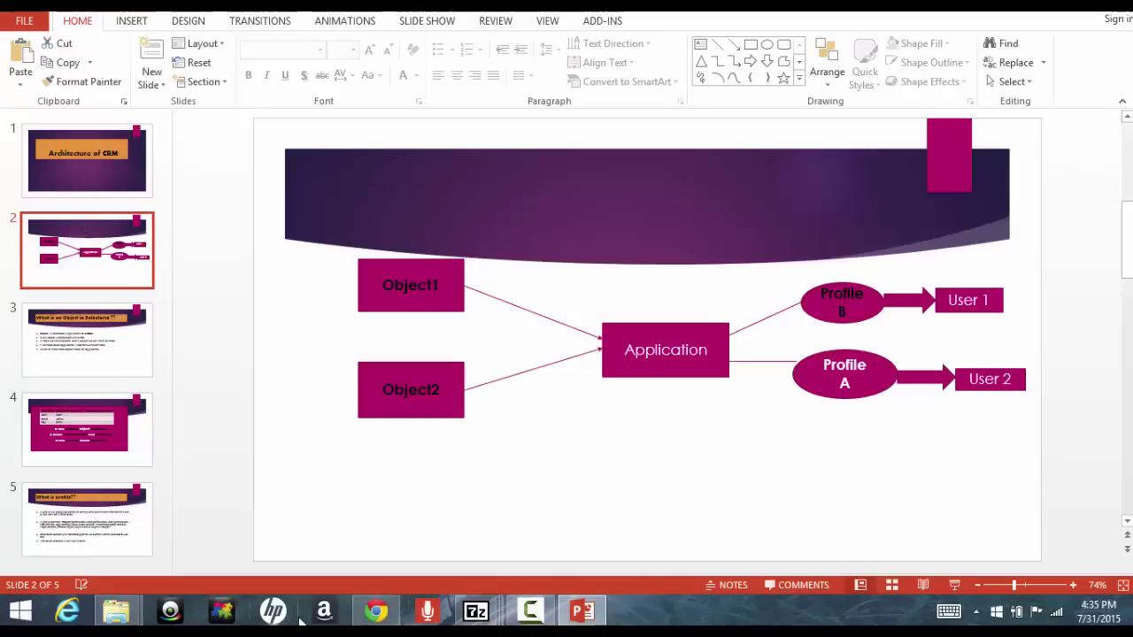
- Return to Salesforce in Chrome and view the Contacts and Solutions objects of the Call Center app
{"action": "left_click", "coordinate": [376, 611]}
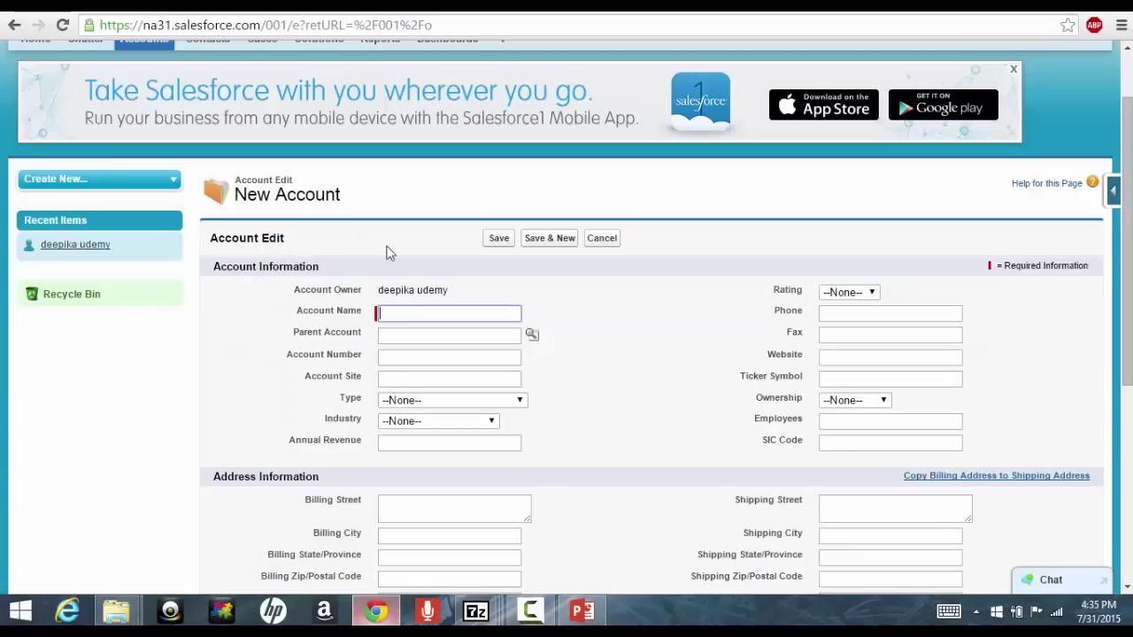
{"action": "scroll", "coordinate": [662, 71], "scroll_direction": "up", "scroll_amount": 1}
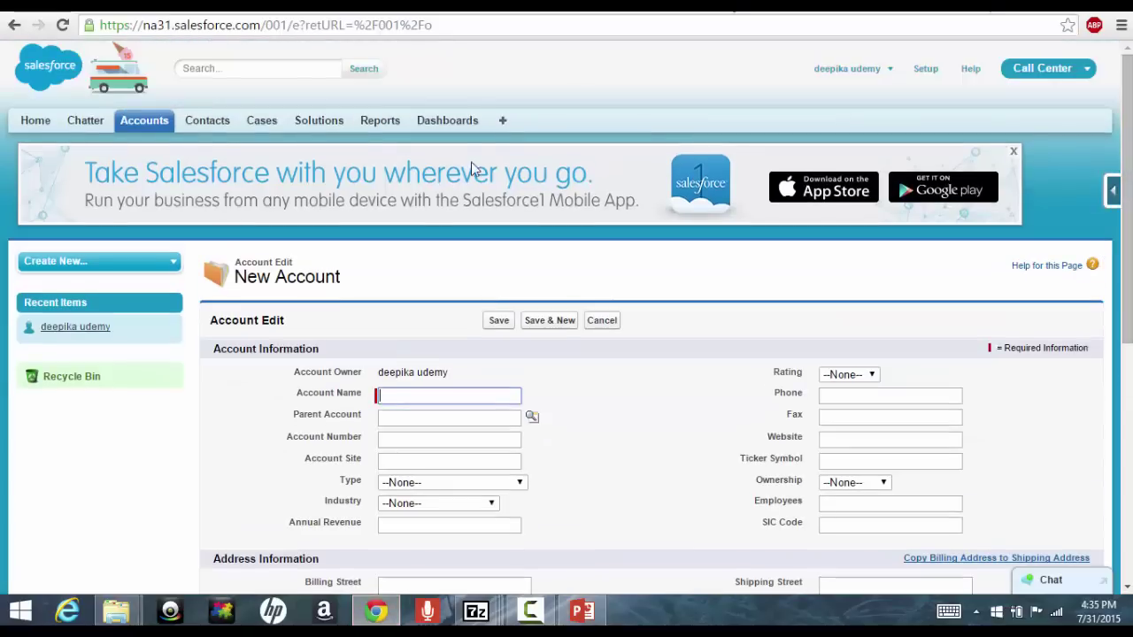
{"action": "left_click", "coordinate": [226, 127]}
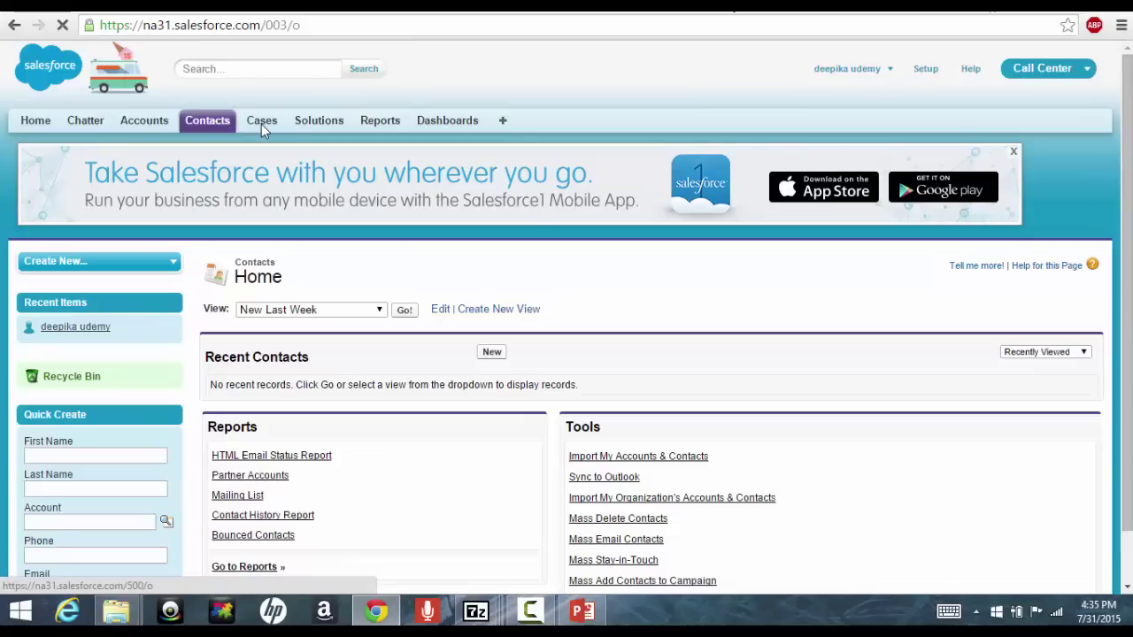
{"action": "left_click", "coordinate": [307, 121]}
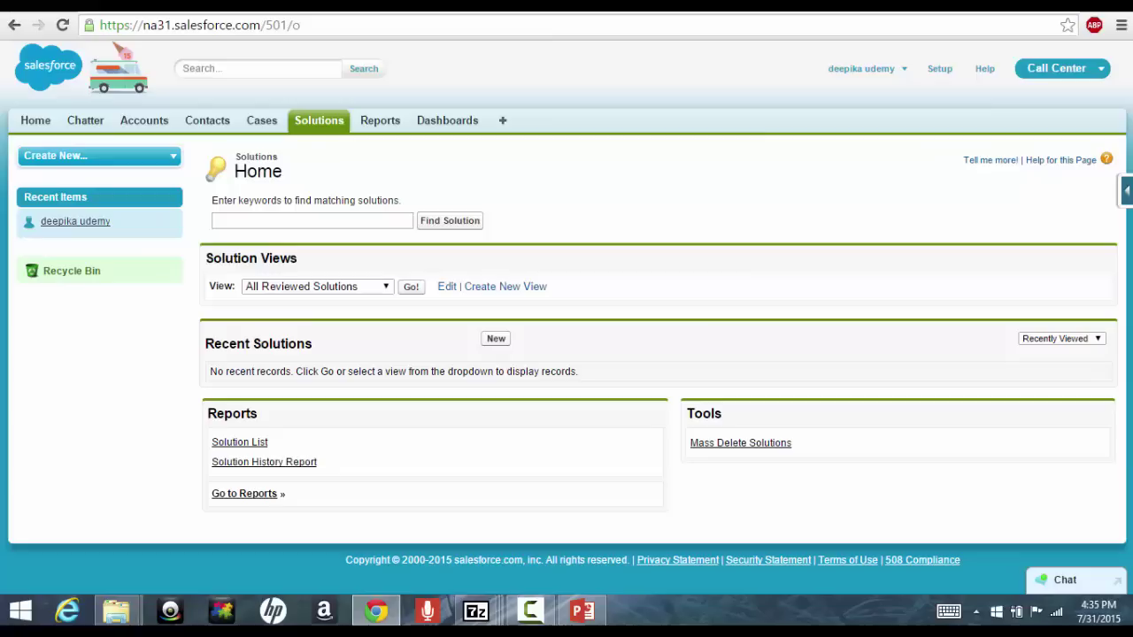
- Change the active Salesforce app to Sales and bring up the architecture diagram in PowerPoint
{"action": "left_click", "coordinate": [1037, 67]}
{"action": "left_click", "coordinate": [1001, 98]}
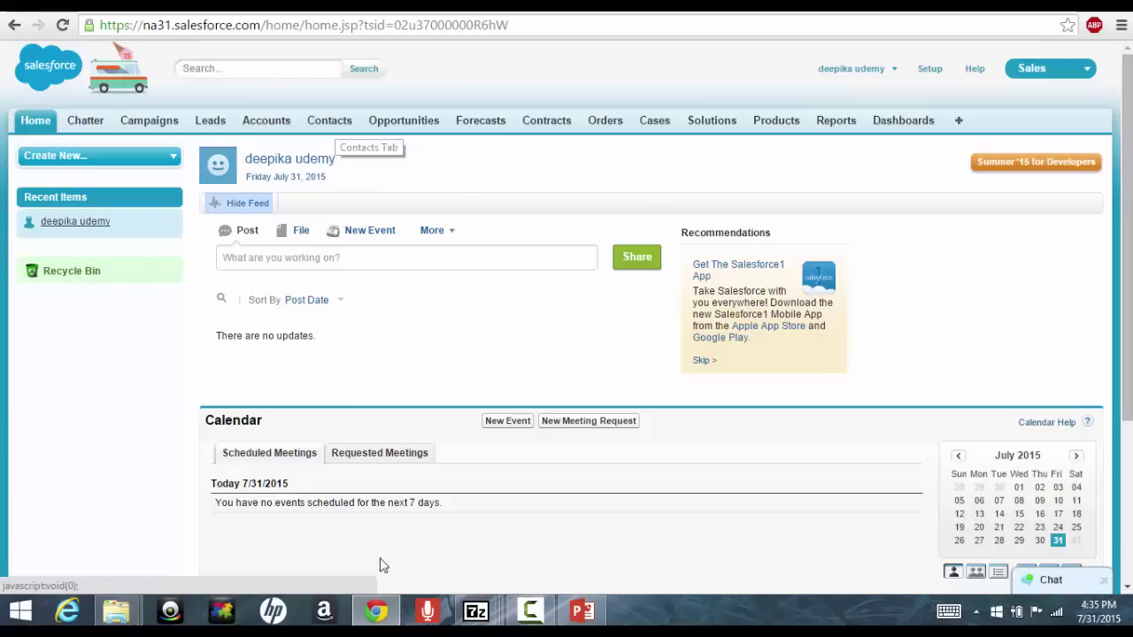
{"action": "left_click", "coordinate": [577, 619]}
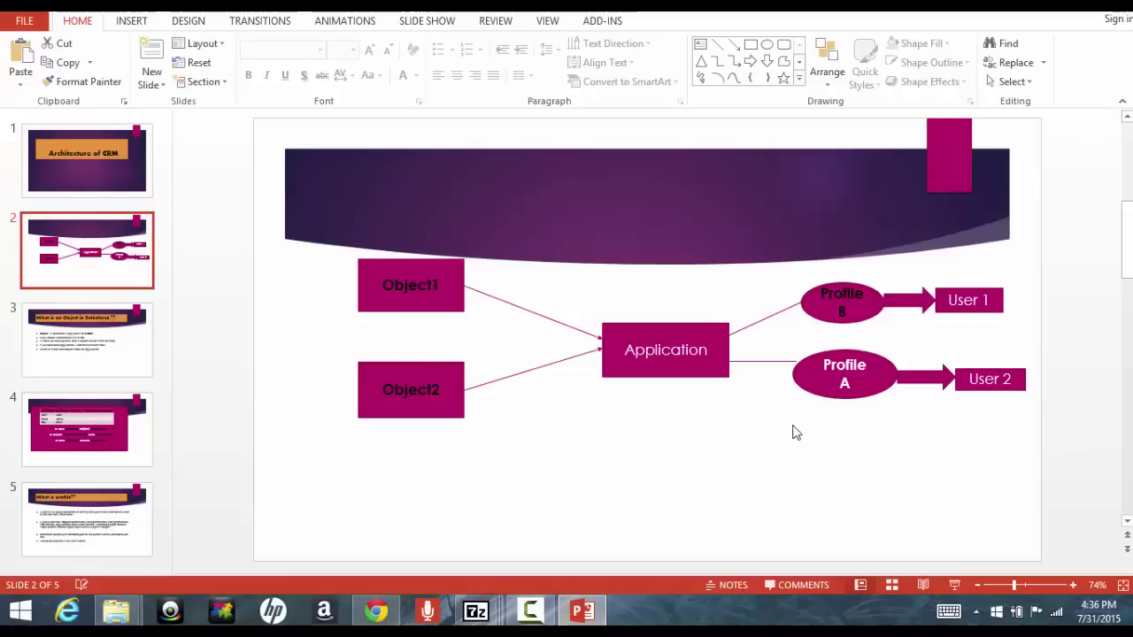
- Switch back to Salesforce, search Setup for "user" and open the Users list
{"action": "key", "text": "alt+Tab"}
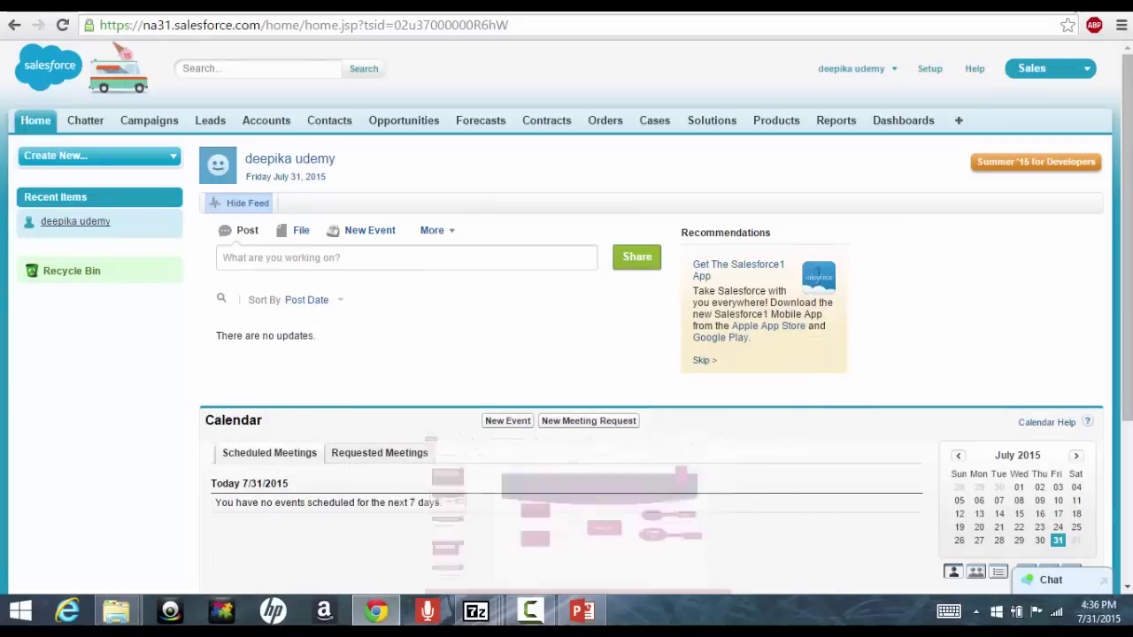
{"action": "left_click", "coordinate": [889, 73]}
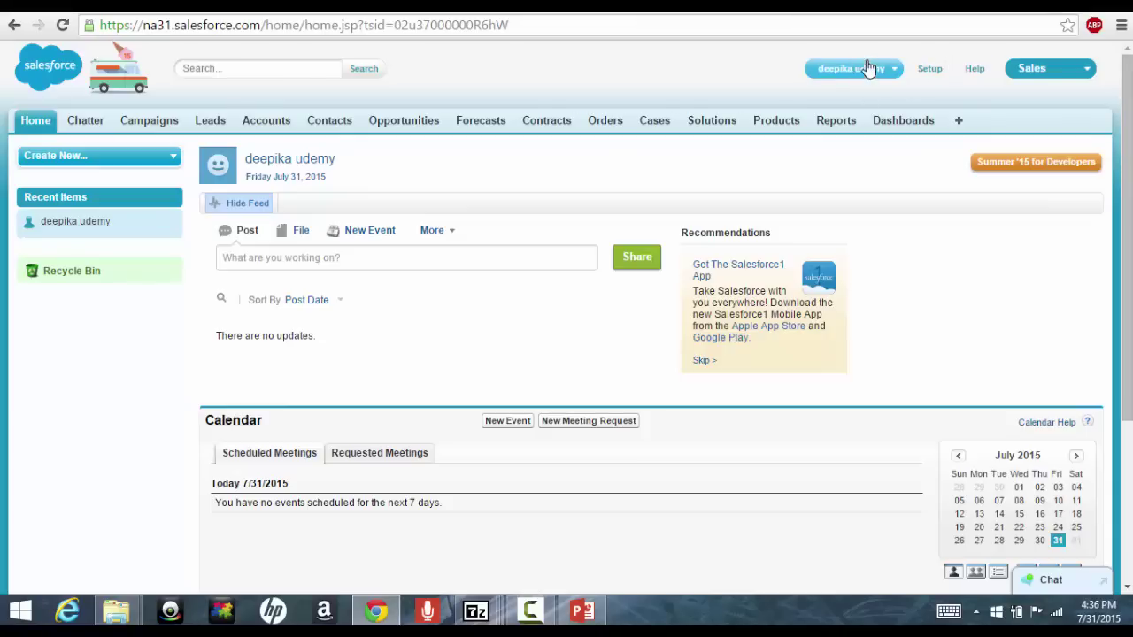
{"action": "left_click", "coordinate": [923, 74]}
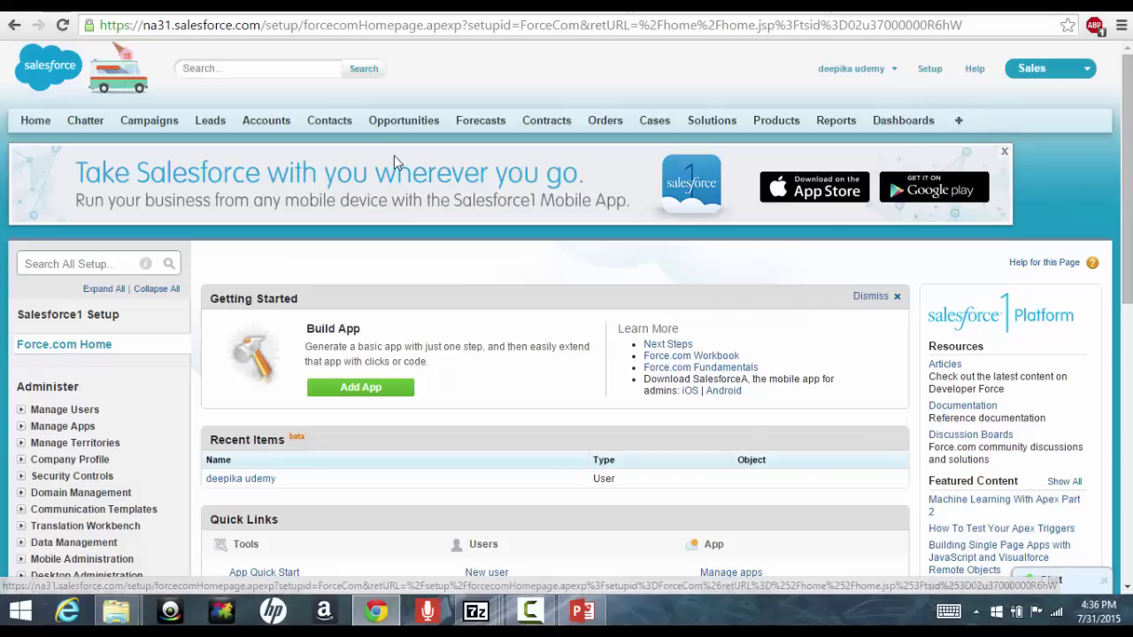
{"action": "left_click", "coordinate": [96, 261]}
{"action": "type", "text": "user"}
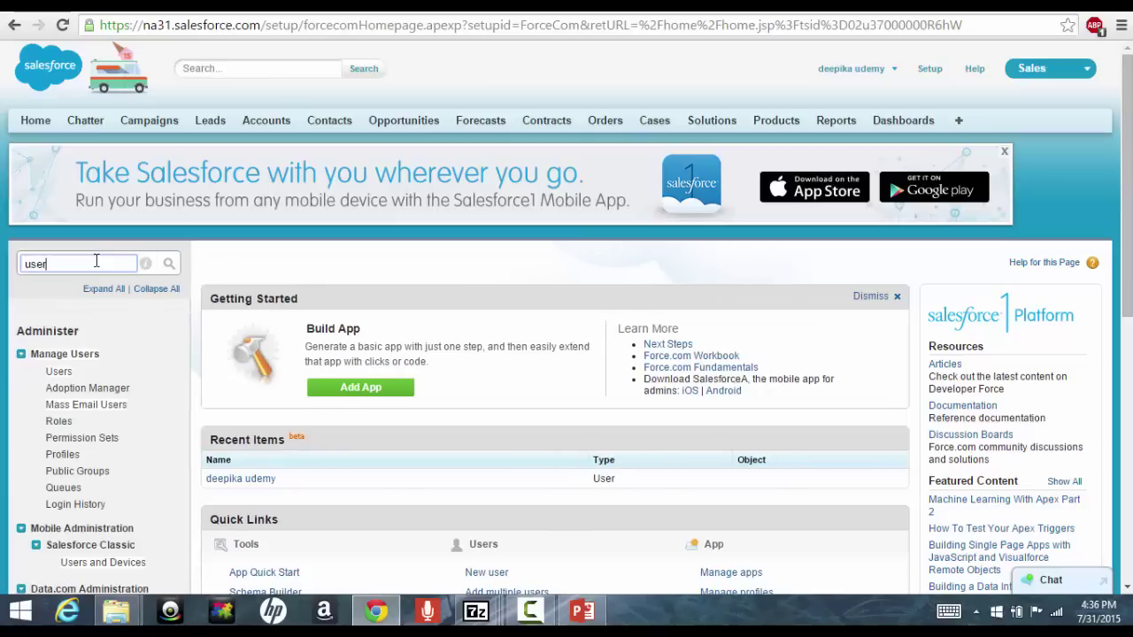
{"action": "left_click", "coordinate": [57, 373]}
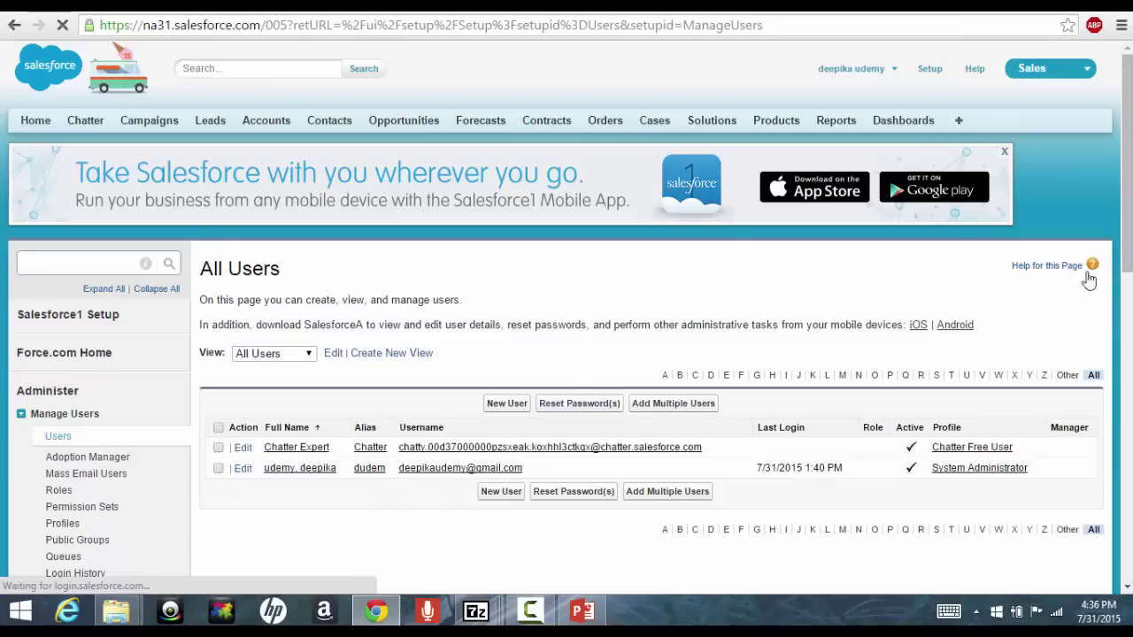
- Review the users and their assigned profiles, and open the System Administrator profile
{"action": "scroll", "coordinate": [1092, 270], "scroll_direction": "down", "scroll_amount": 1}
{"action": "scroll", "coordinate": [596, 309], "scroll_direction": "down", "scroll_amount": 1}
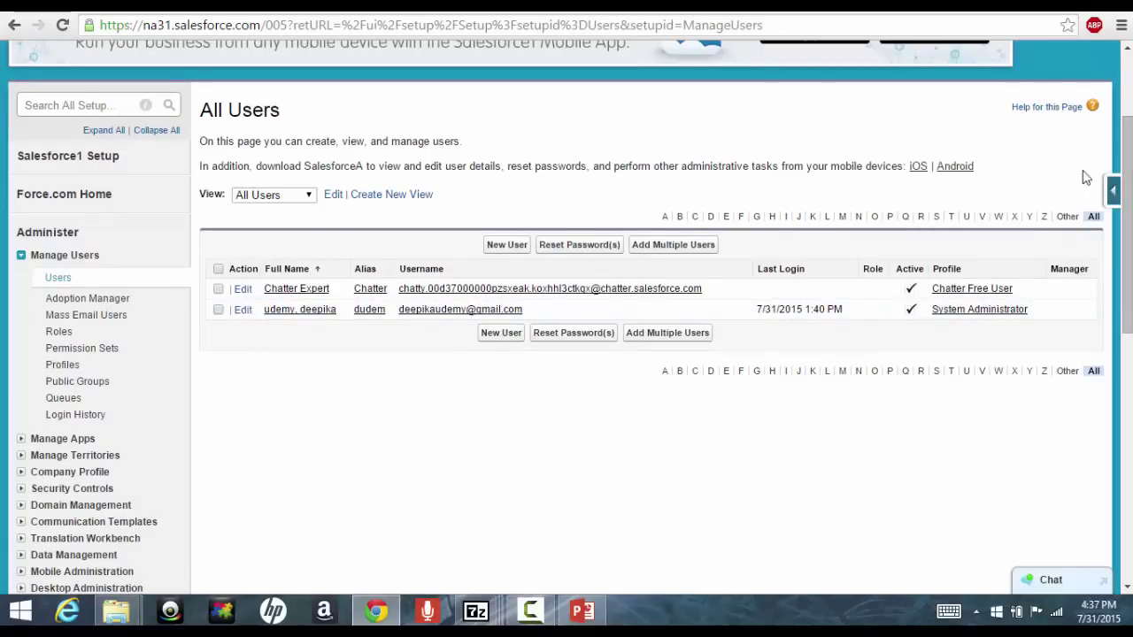
{"action": "scroll", "coordinate": [1127, 169], "scroll_direction": "up", "scroll_amount": 1}
{"action": "scroll", "coordinate": [1127, 168], "scroll_direction": "up", "scroll_amount": 2}
{"action": "scroll", "coordinate": [1127, 168], "scroll_direction": "down", "scroll_amount": 1}
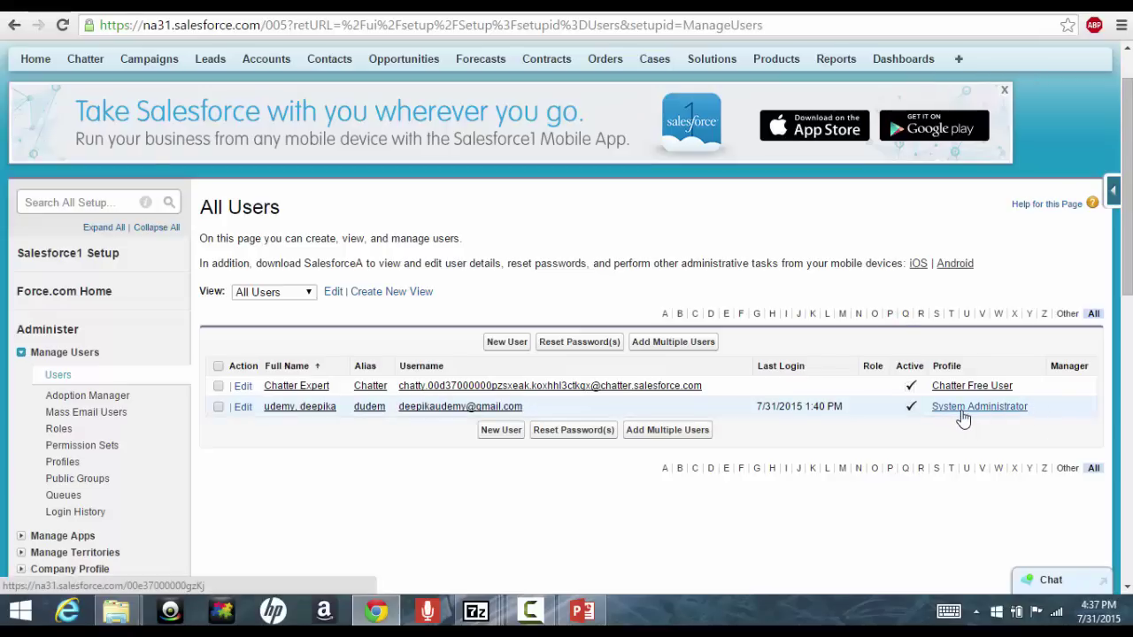
{"action": "left_click", "coordinate": [1023, 413]}
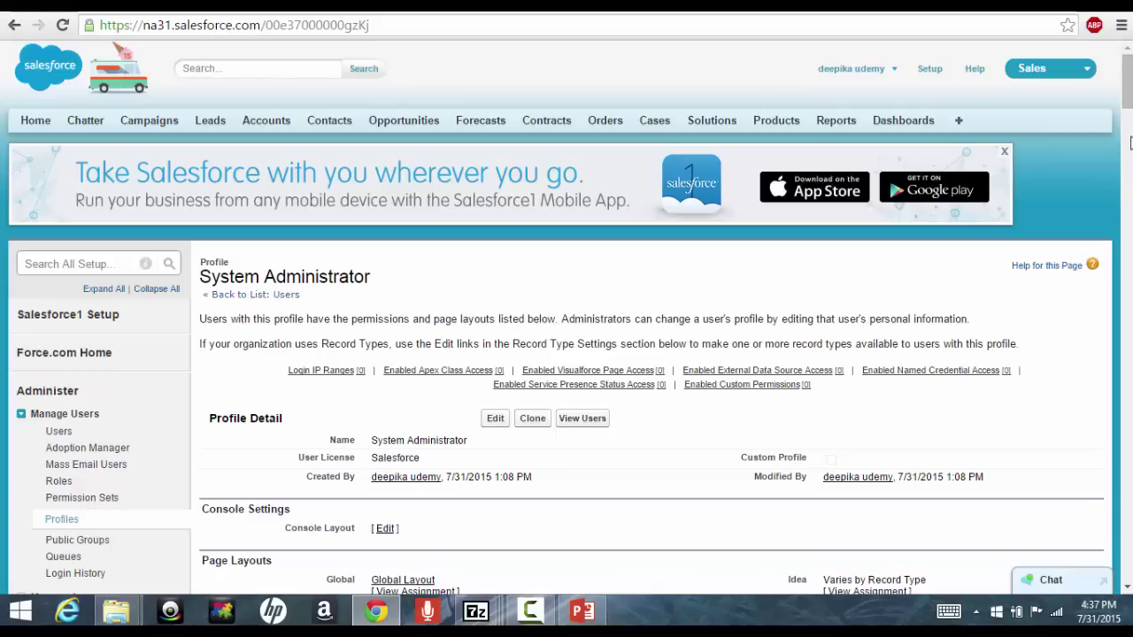
- Edit the System Administrator profile so the Call Center app is no longer visible, and save it
{"action": "left_click_drag", "start_coordinate": [1127, 108], "coordinate": [1129, 142]}
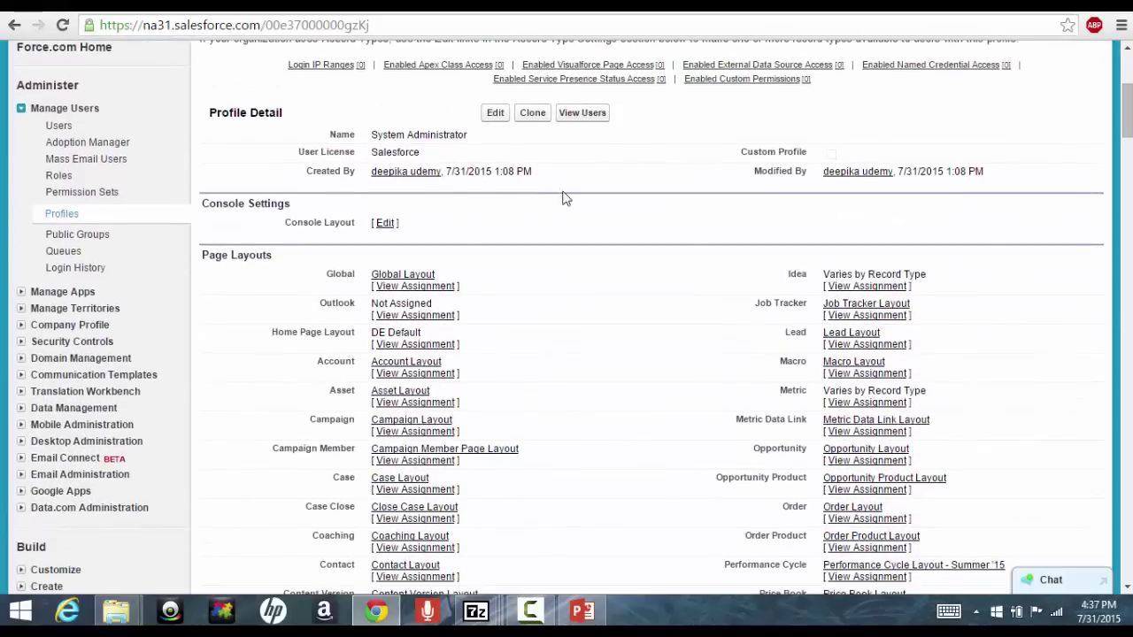
{"action": "left_click", "coordinate": [493, 114]}
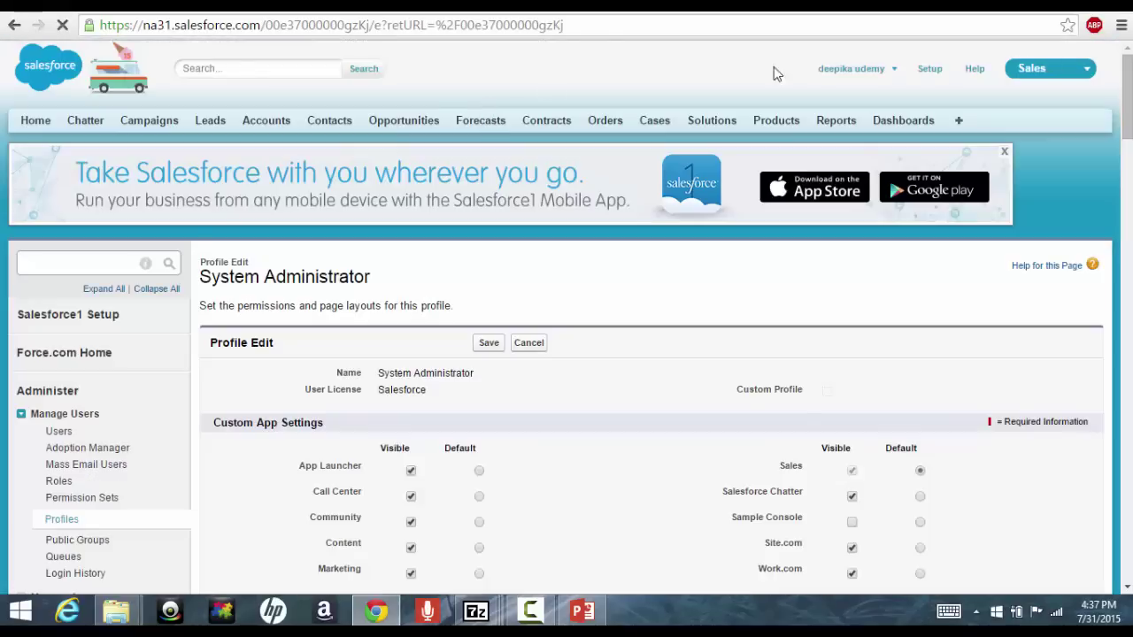
{"action": "mouse_move", "coordinate": [1130, 126]}
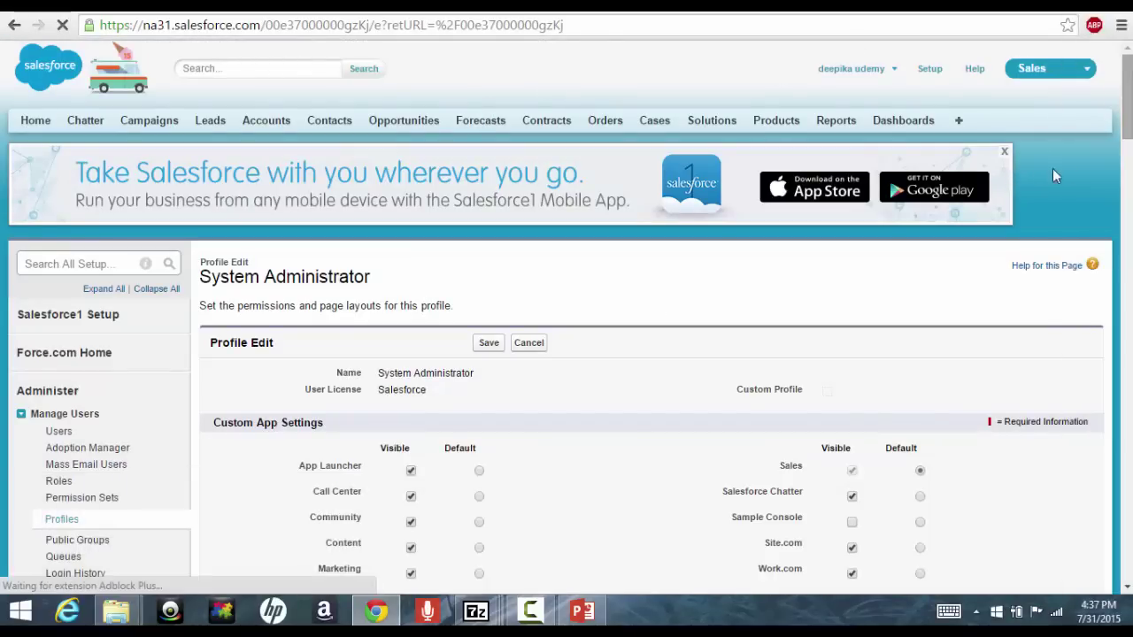
{"action": "left_click_drag", "start_coordinate": [1130, 90], "coordinate": [1130, 105]}
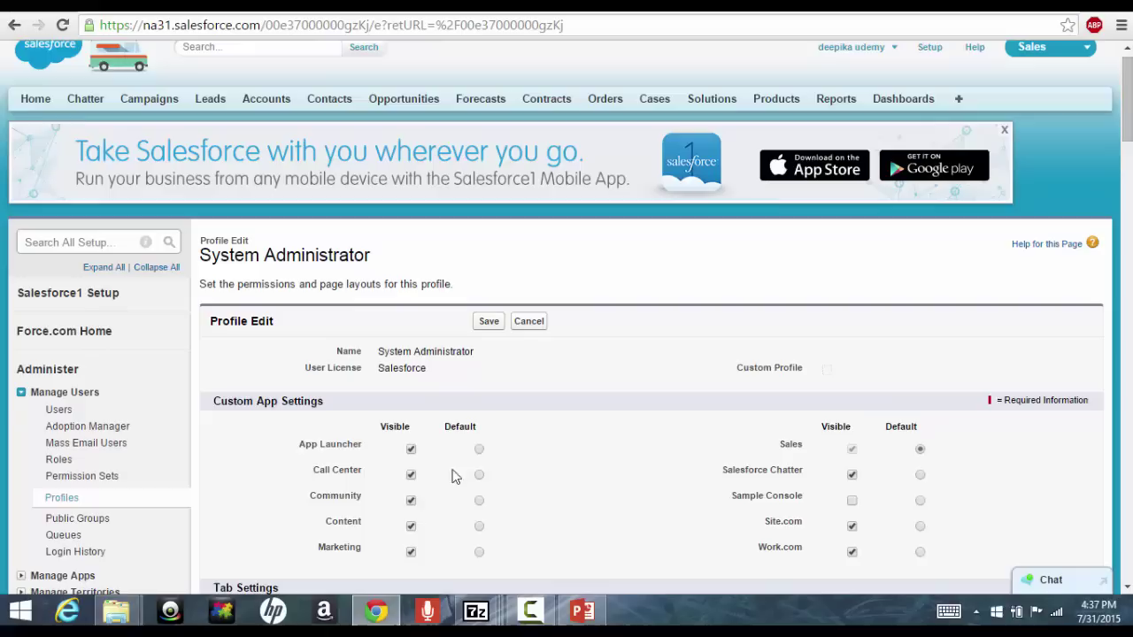
{"action": "left_click", "coordinate": [1074, 47]}
{"action": "left_click", "coordinate": [492, 322]}
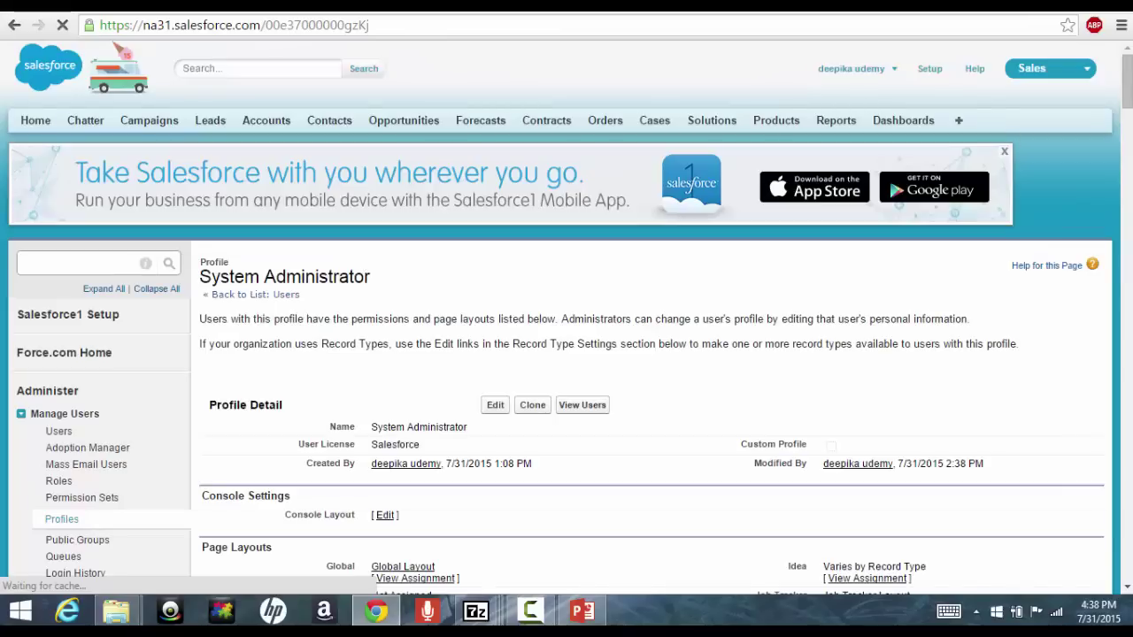
- Check which apps are offered in Salesforce's app list and switch to the architecture diagram in PowerPoint
{"action": "left_click", "coordinate": [1052, 74]}
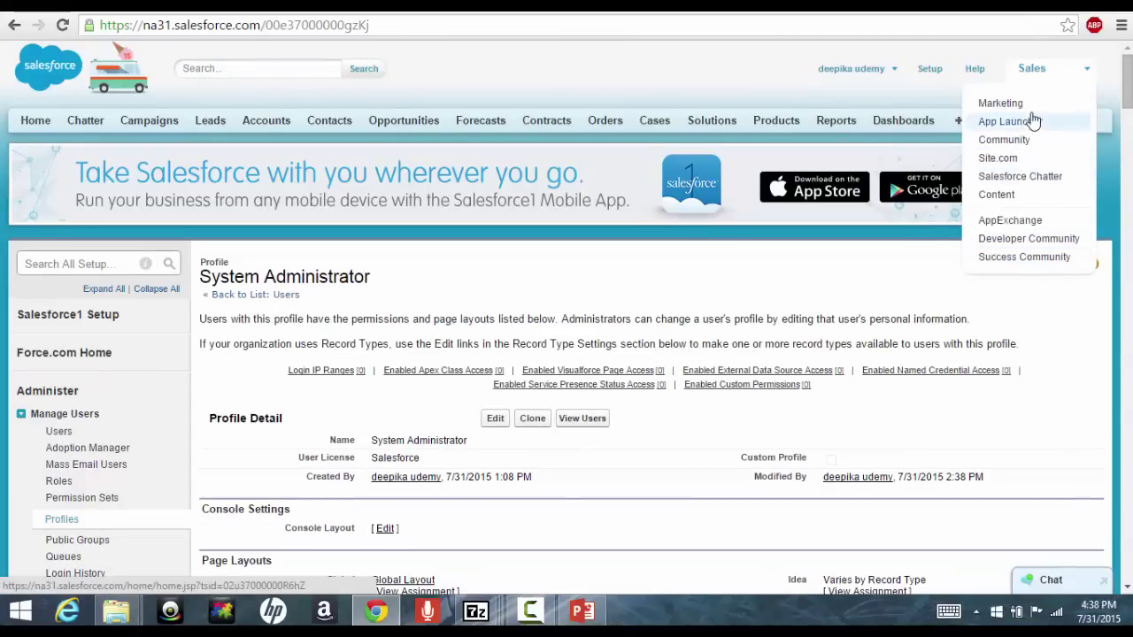
{"action": "left_click", "coordinate": [637, 76]}
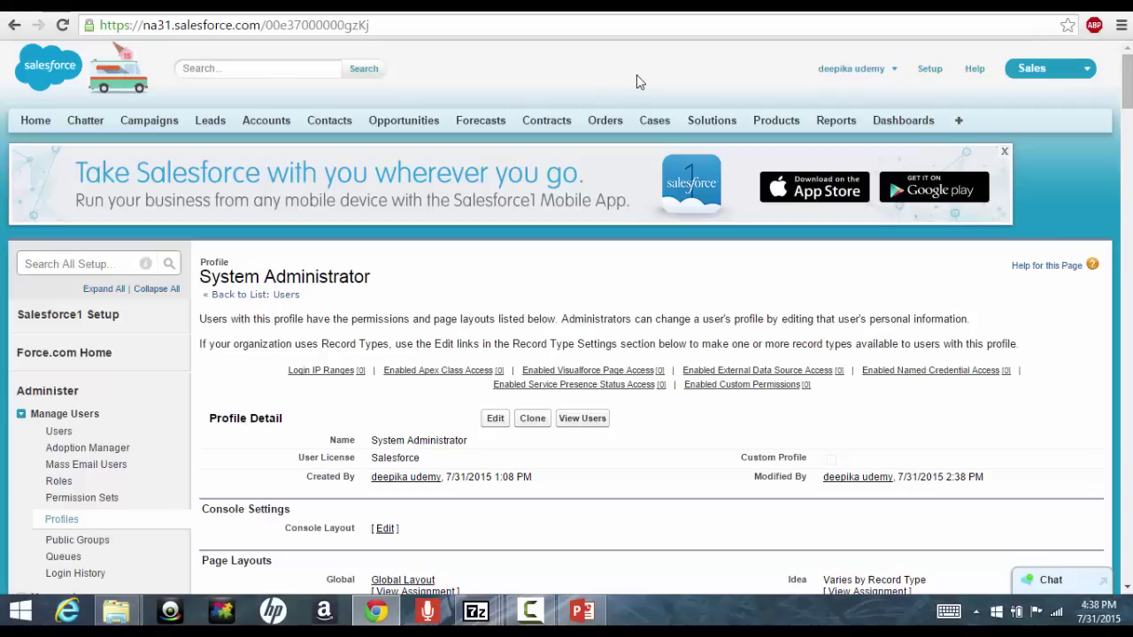
{"action": "left_click", "coordinate": [582, 611]}
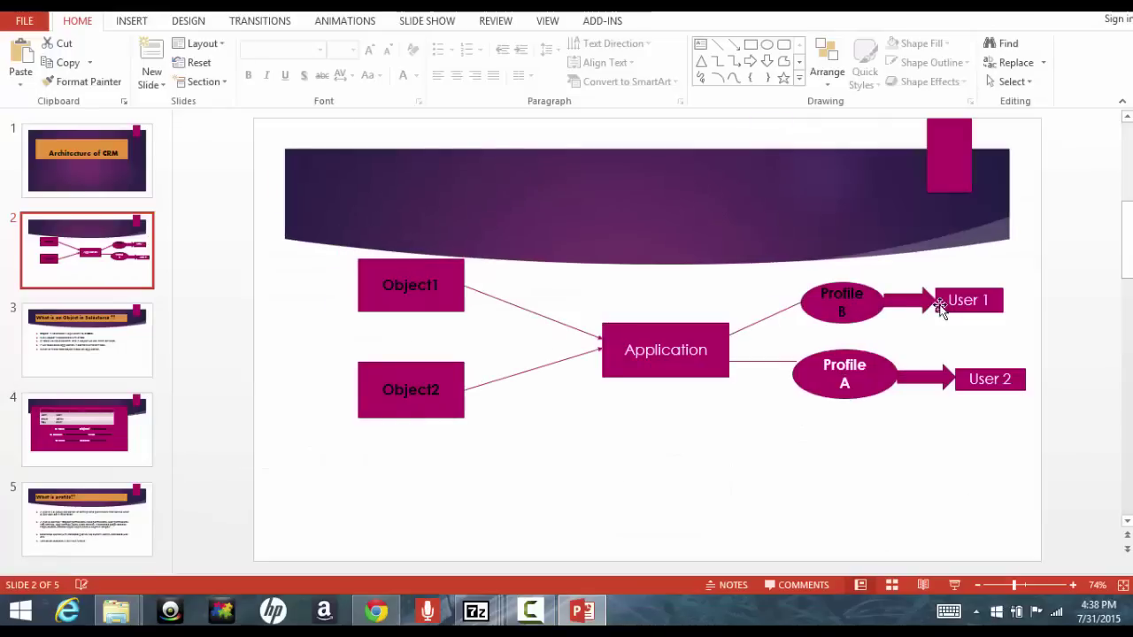